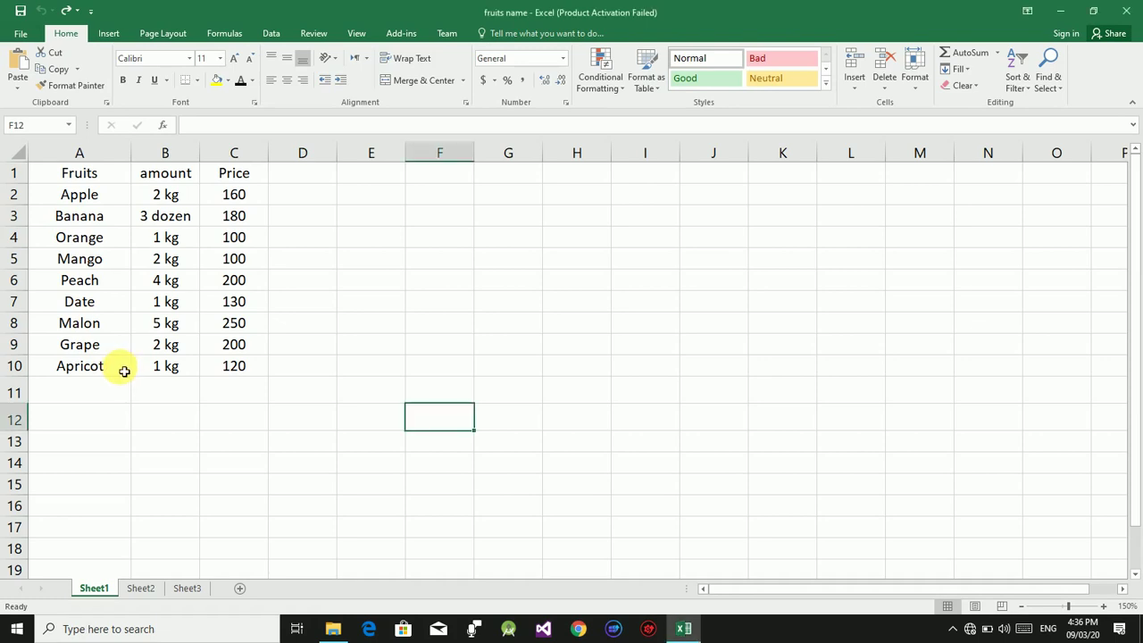
# Sort fruit names A2:A10 A to Z, expanding the sort to the amount and Price columns.
pyautogui.click(115, 371)
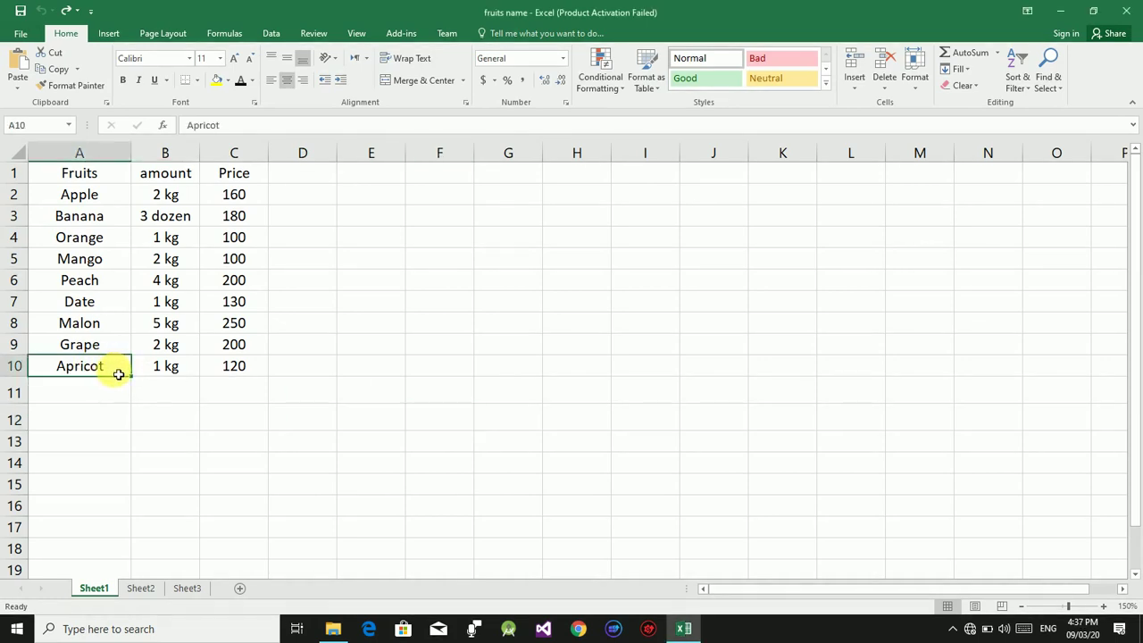
pyautogui.moveTo(69, 363)
pyautogui.mouseDown()
pyautogui.moveTo(84, 304)
pyautogui.moveTo(82, 209)
pyautogui.mouseUp()
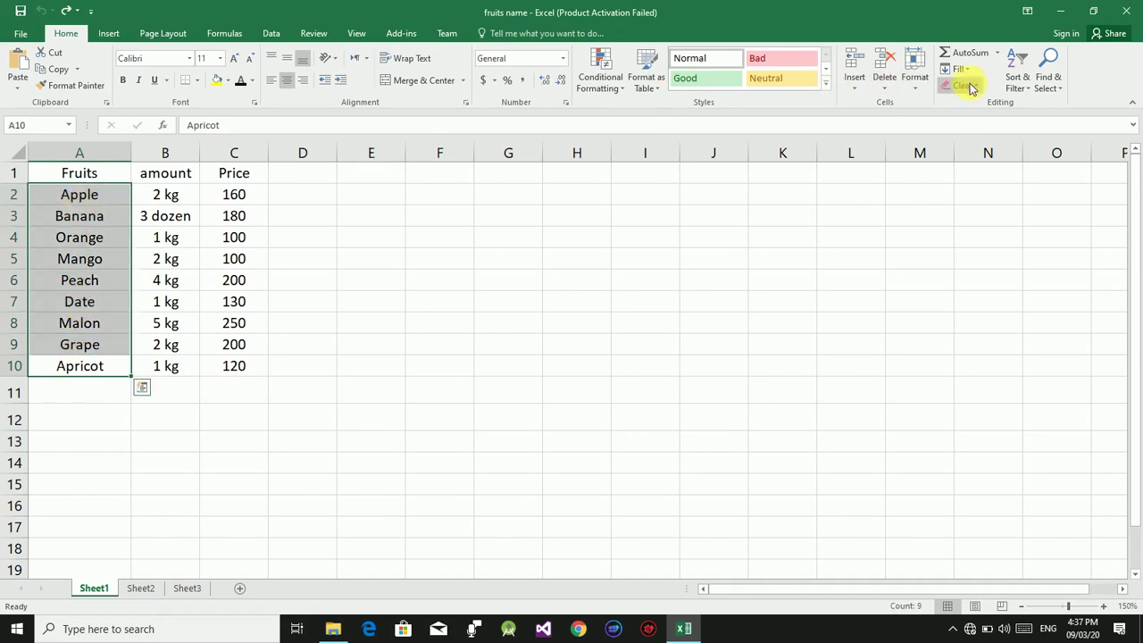
pyautogui.click(1027, 93)
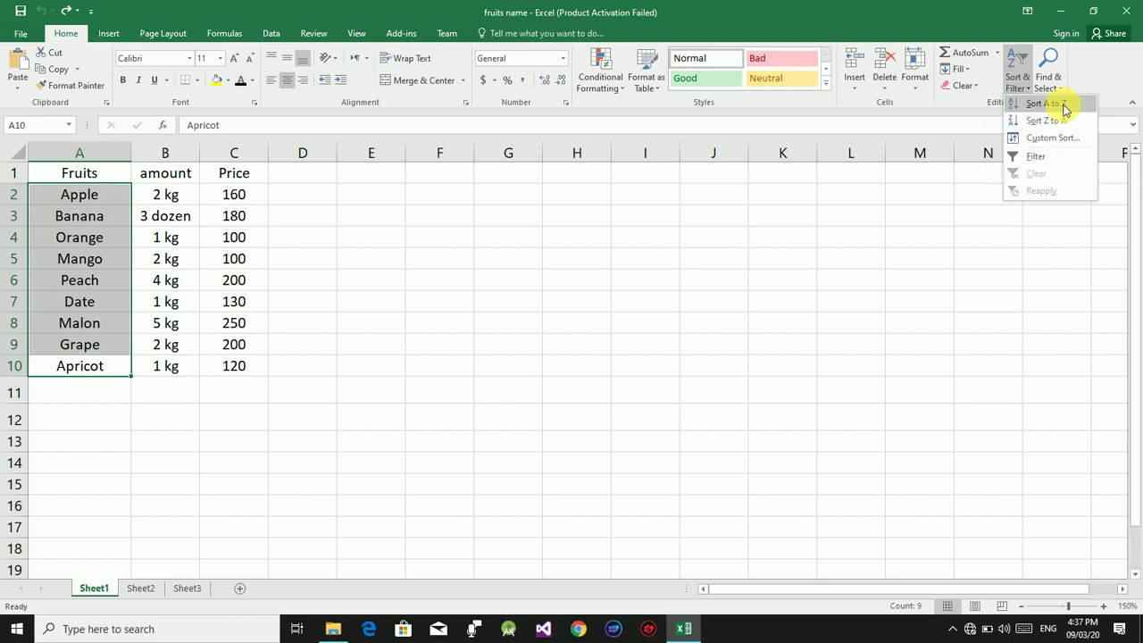
pyautogui.click(1064, 109)
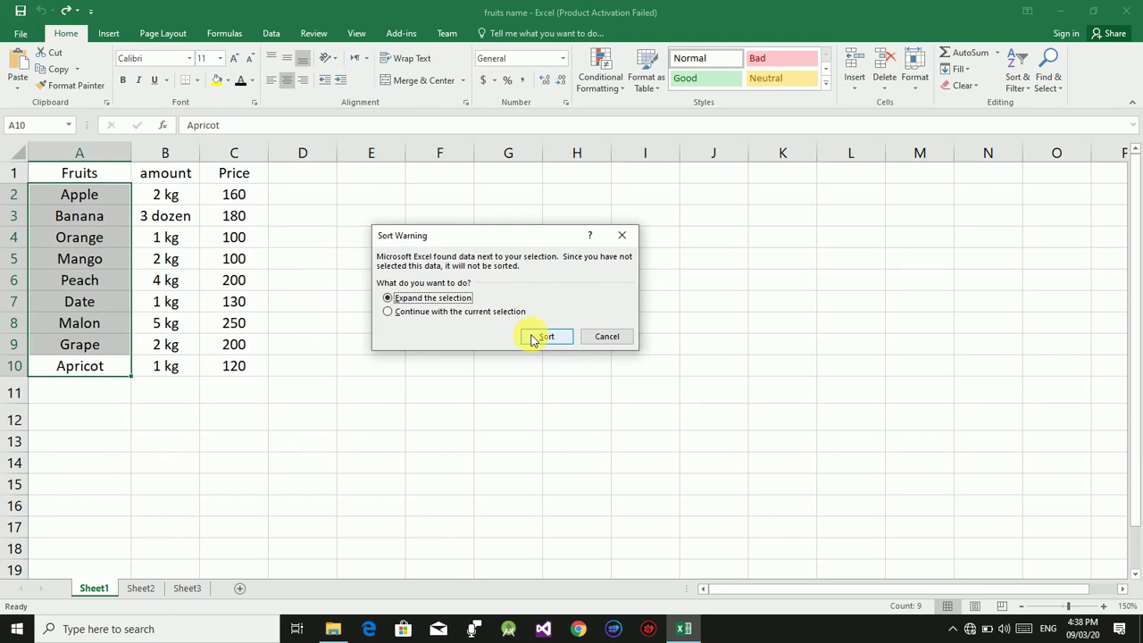
pyautogui.click(533, 339)
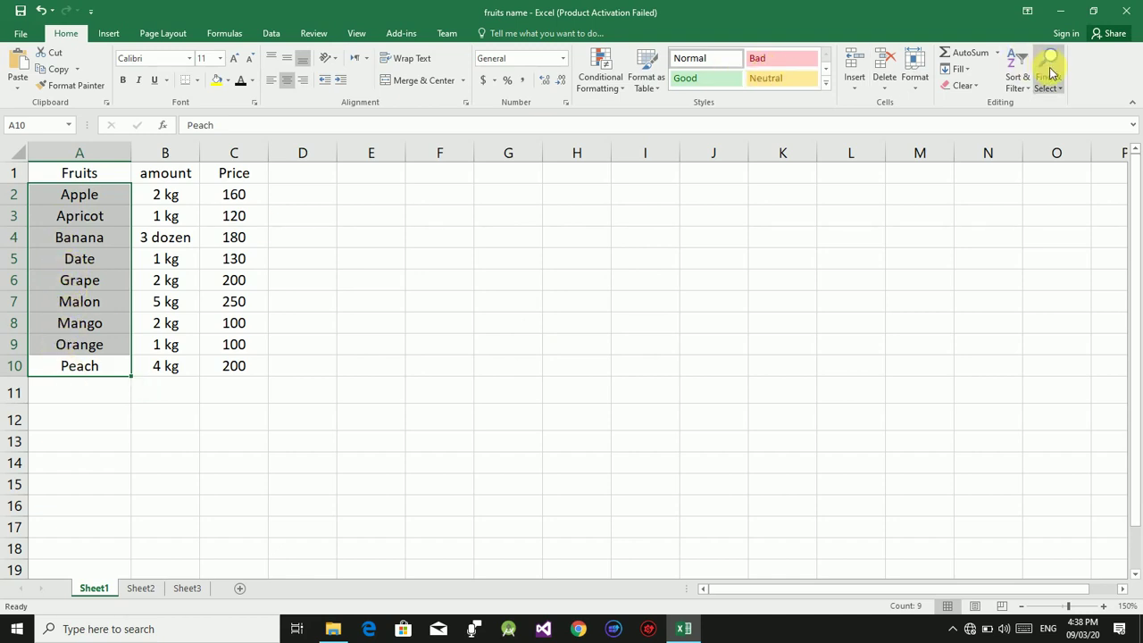
pyautogui.click(1021, 85)
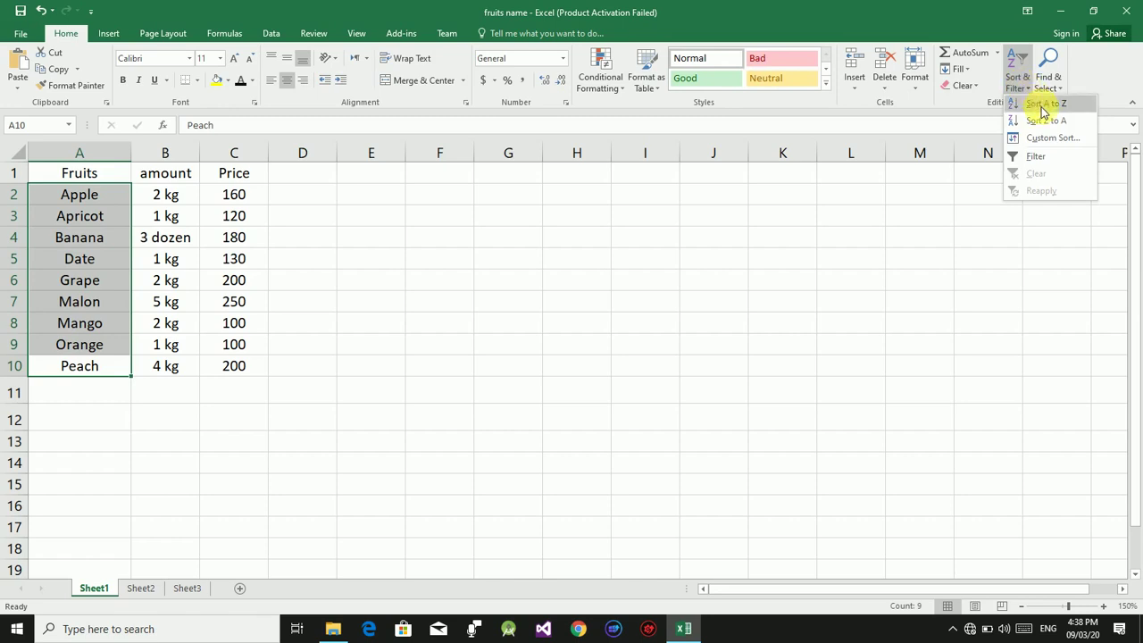
# Re-sort the fruit names Z to A with amounts and prices kept alongside, then select D7.
pyautogui.click(1043, 122)
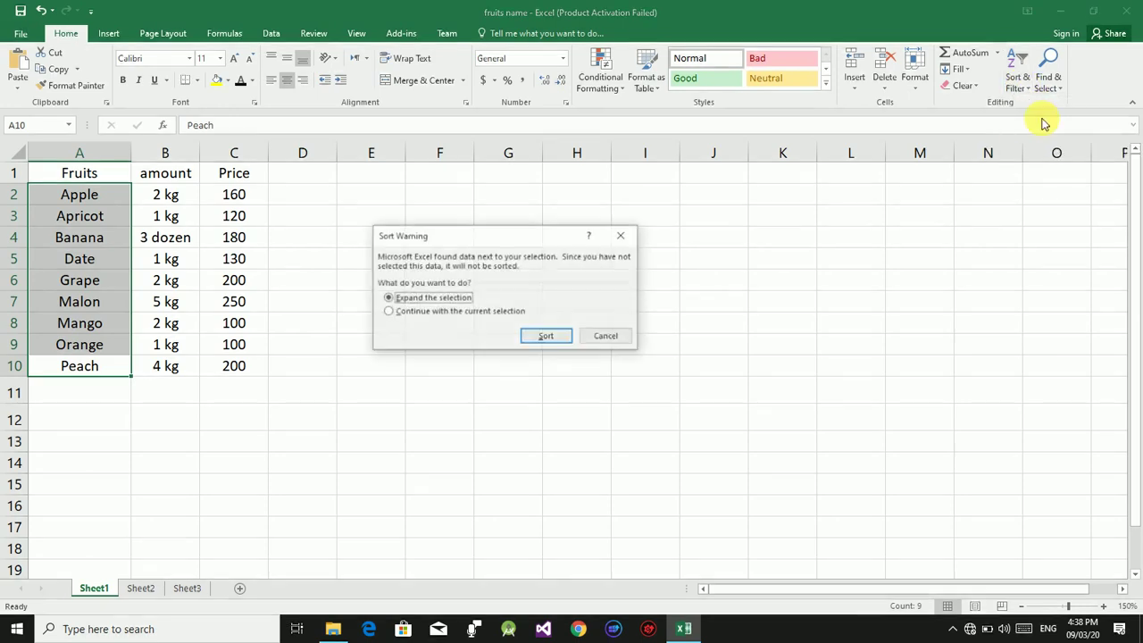
pyautogui.click(541, 337)
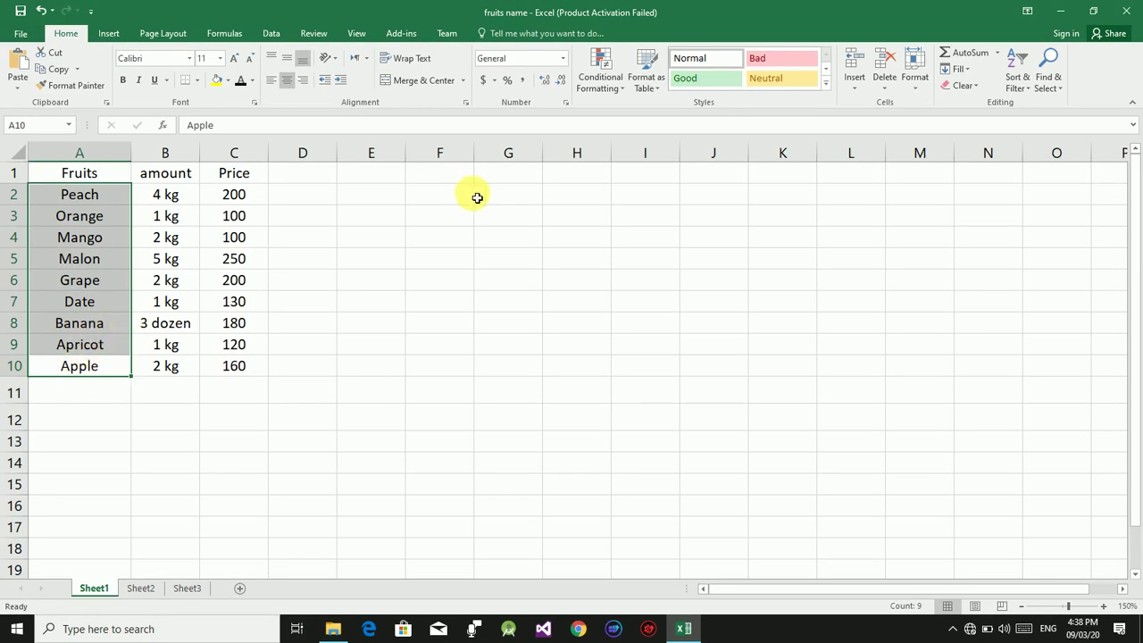
pyautogui.click(325, 303)
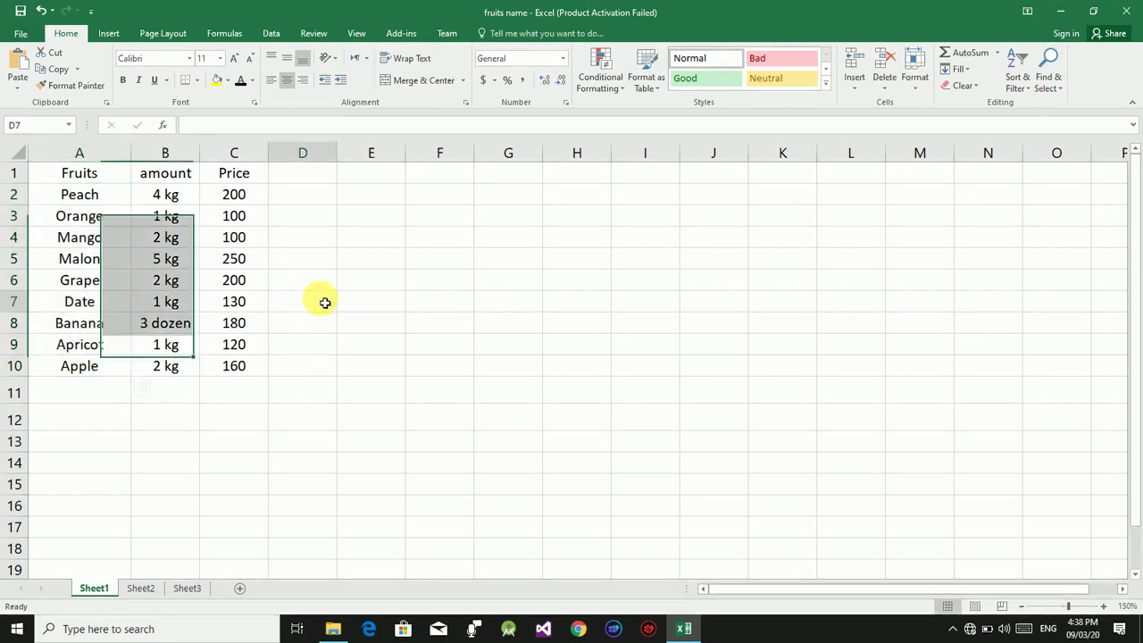
pyautogui.click(1054, 88)
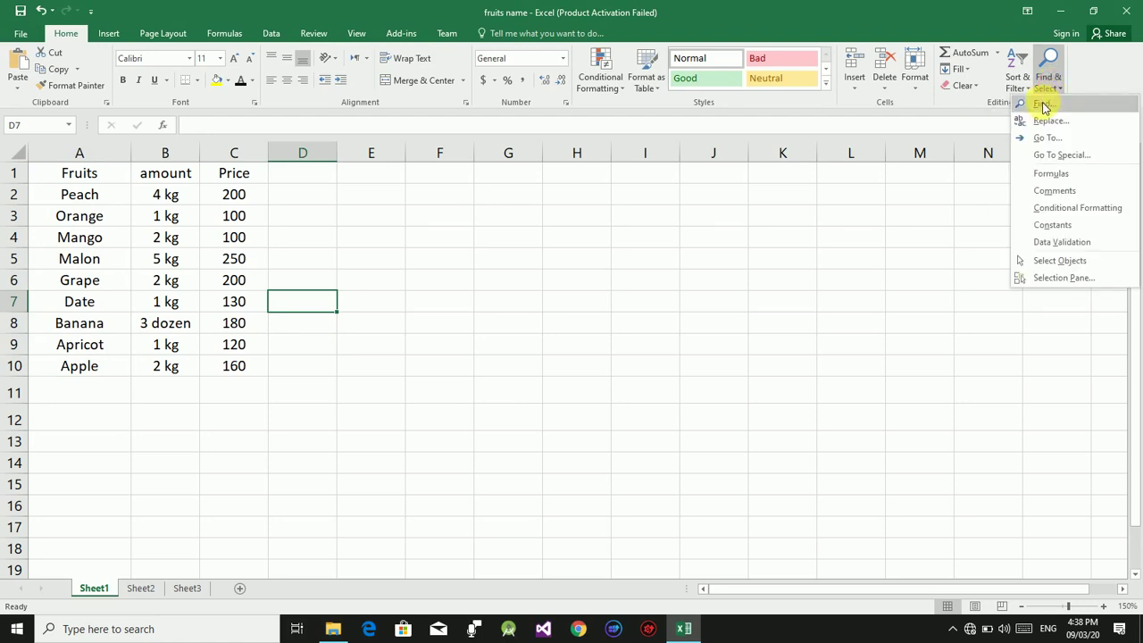
pyautogui.click(1041, 104)
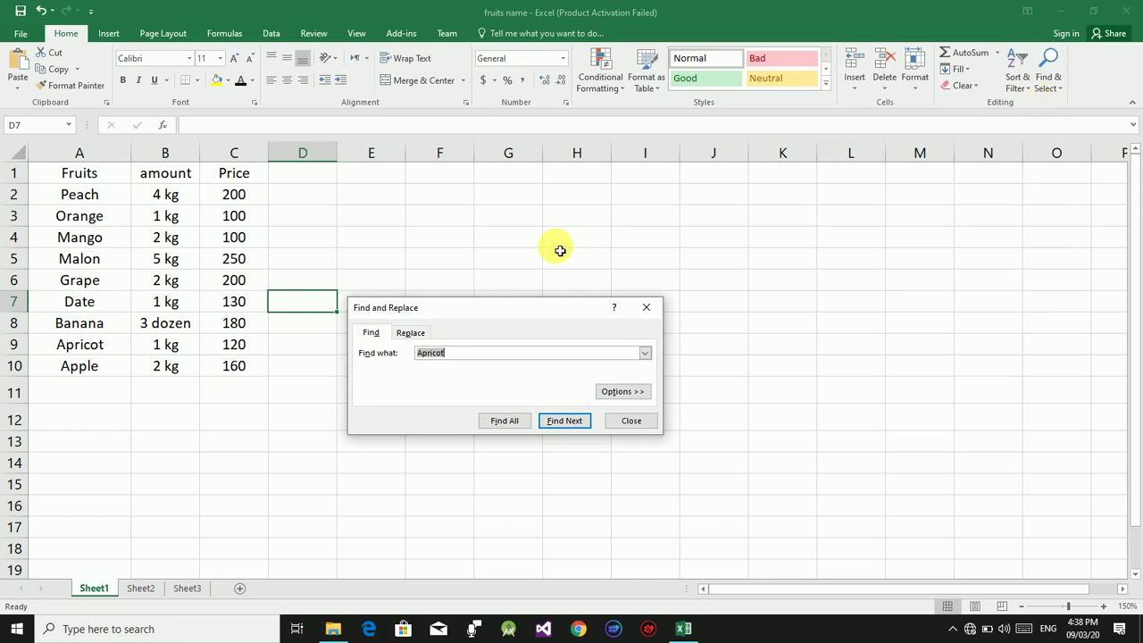
pyautogui.write('Date')
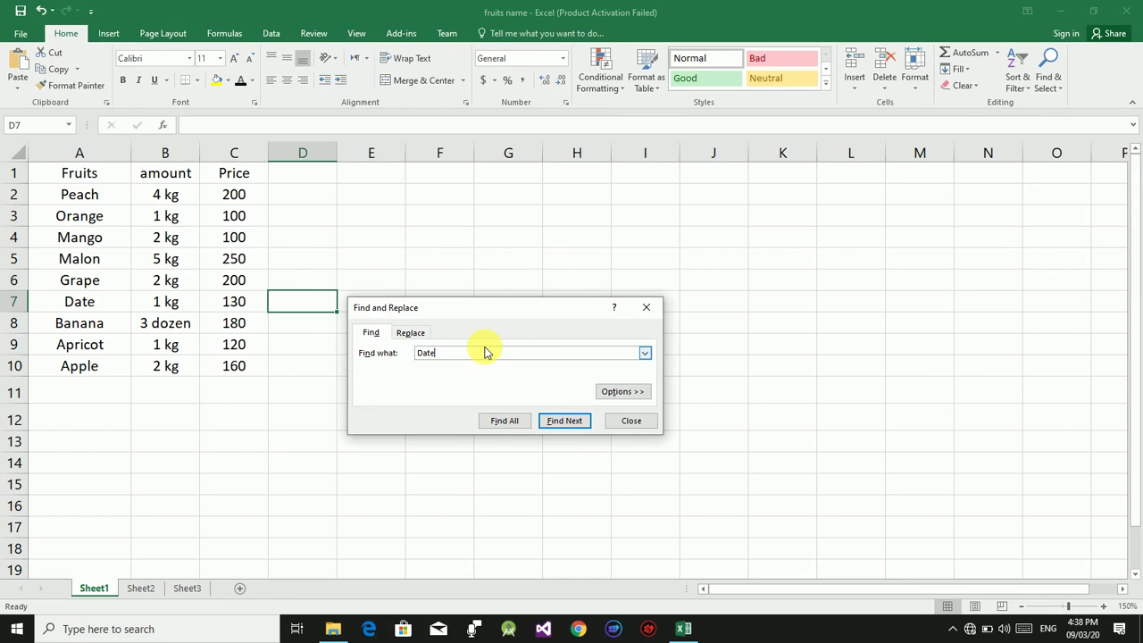
pyautogui.click(510, 426)
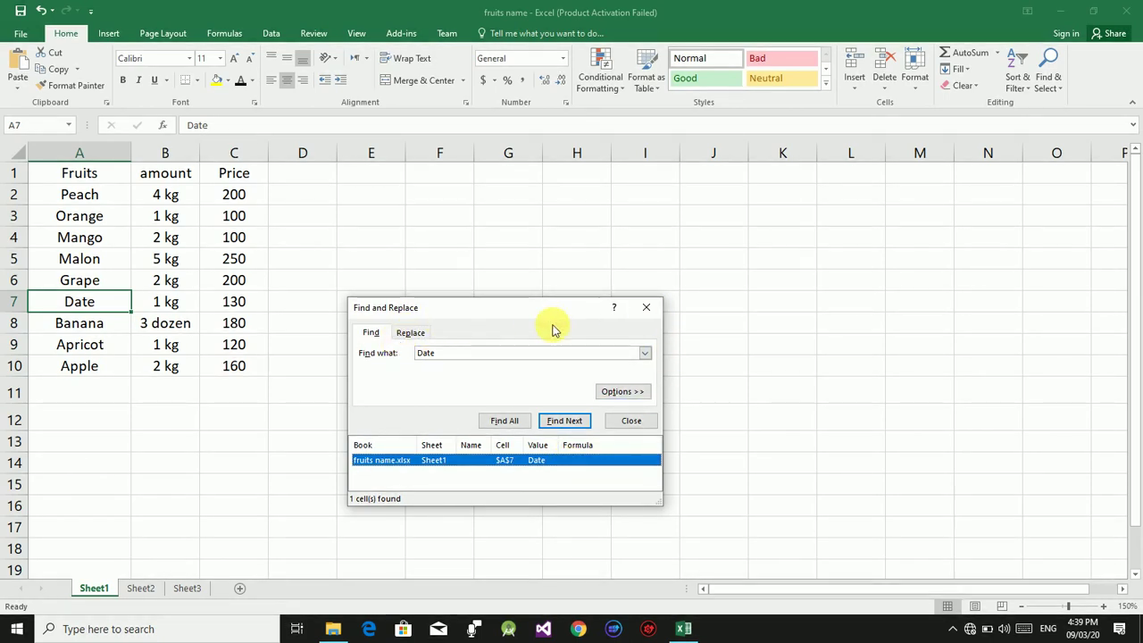
pyautogui.click(646, 309)
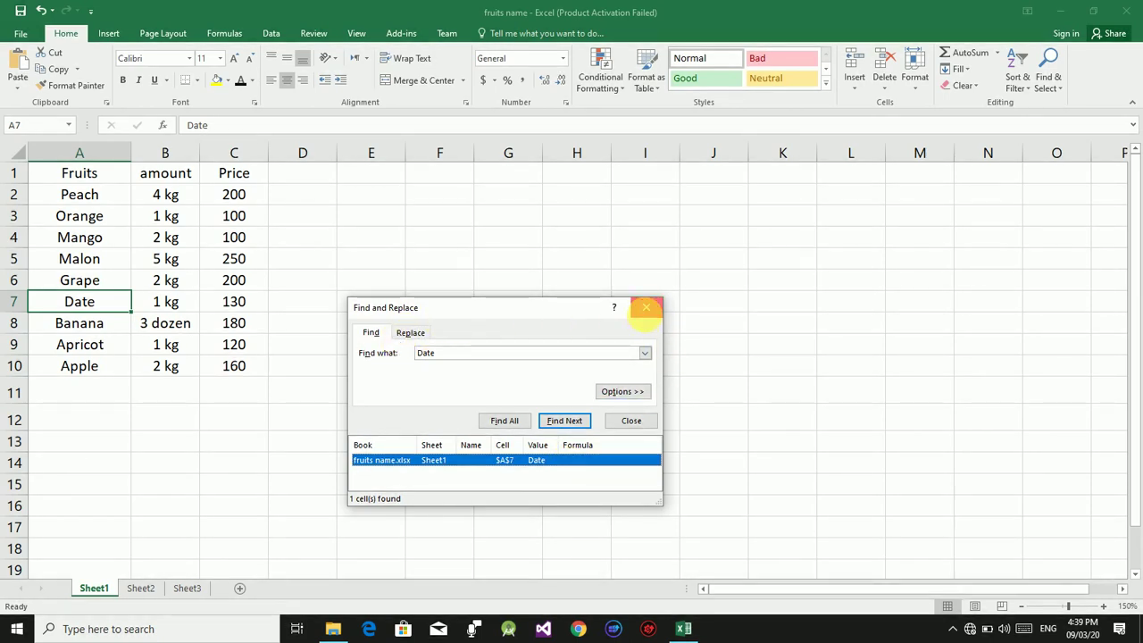
# Use Find and Replace to change 'Date' to 'millon' with Replace All.
pyautogui.click(1047, 79)
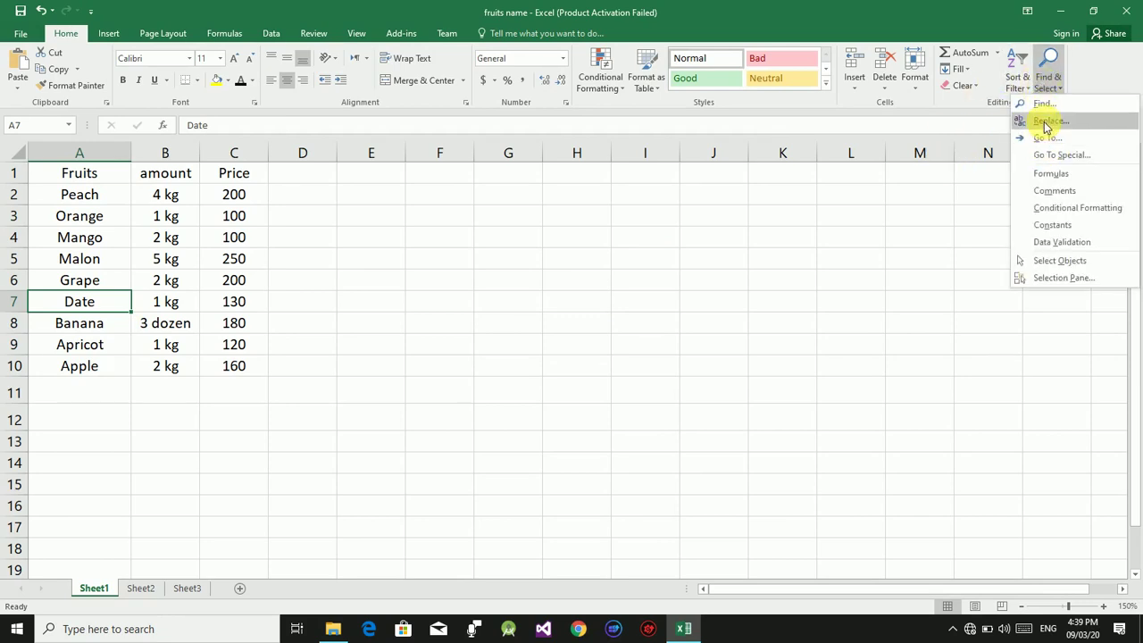
pyautogui.click(1050, 121)
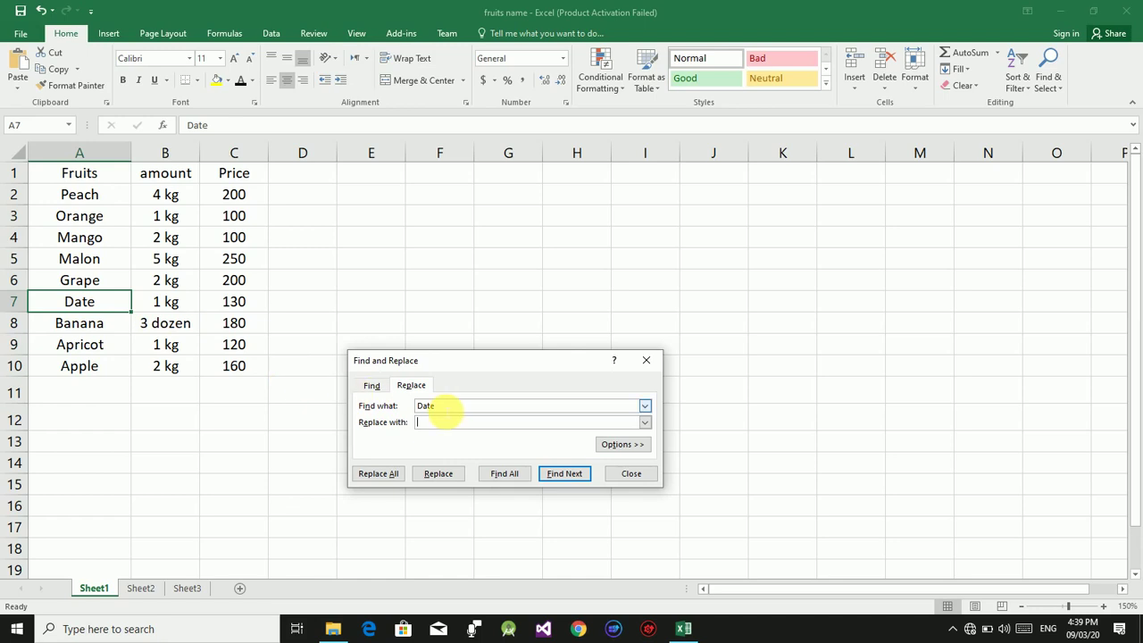
pyautogui.click(431, 424)
pyautogui.write('millon')
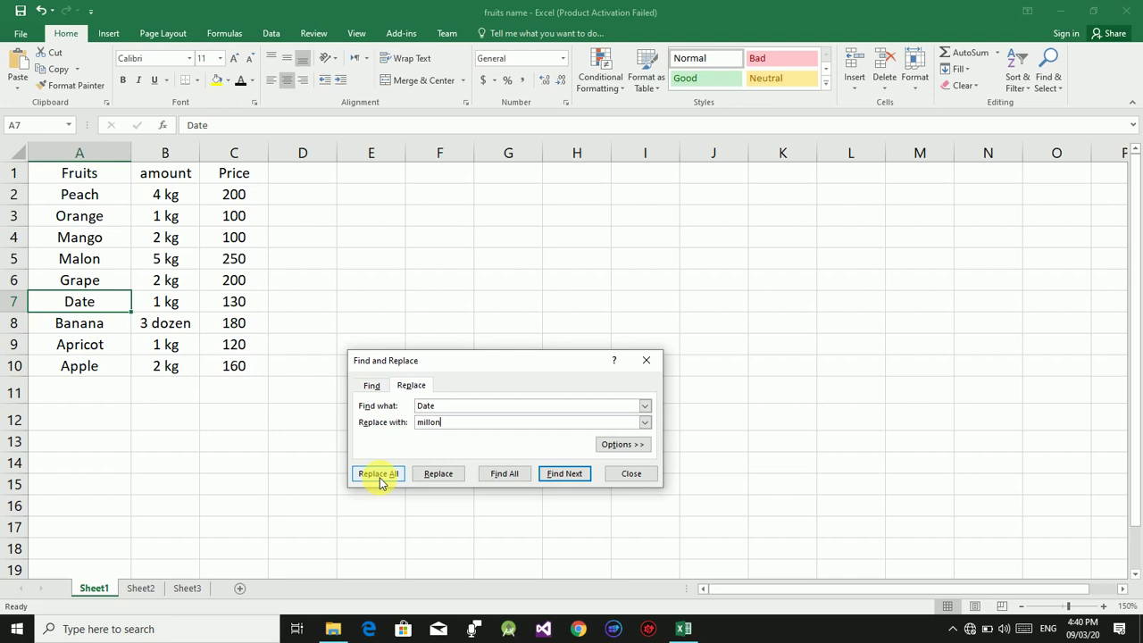
pyautogui.click(378, 478)
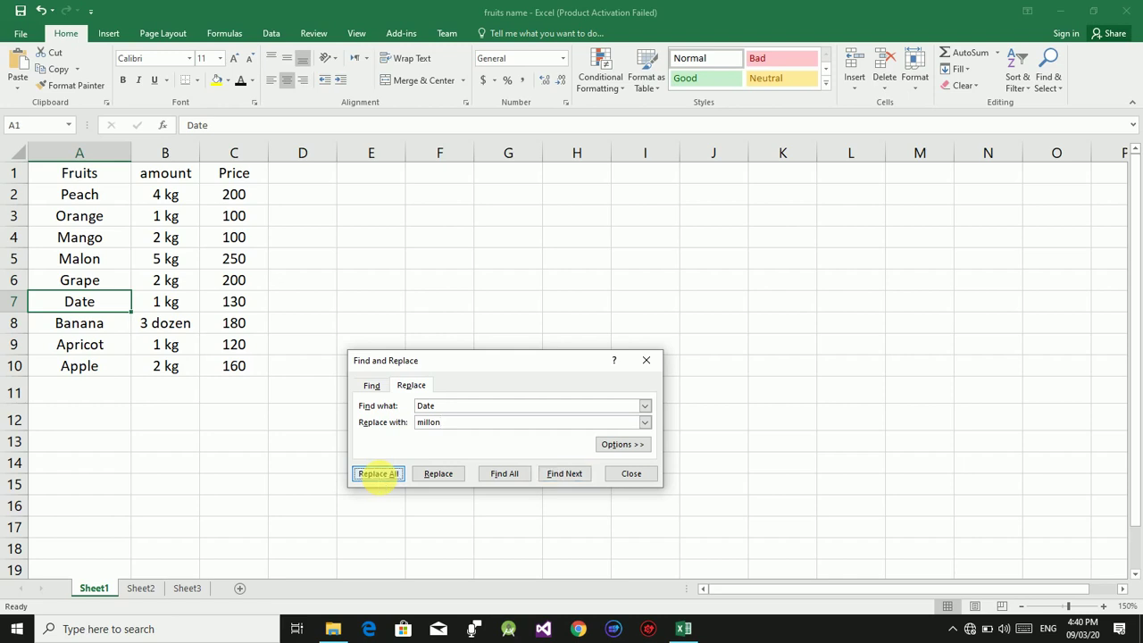
pyautogui.click(577, 354)
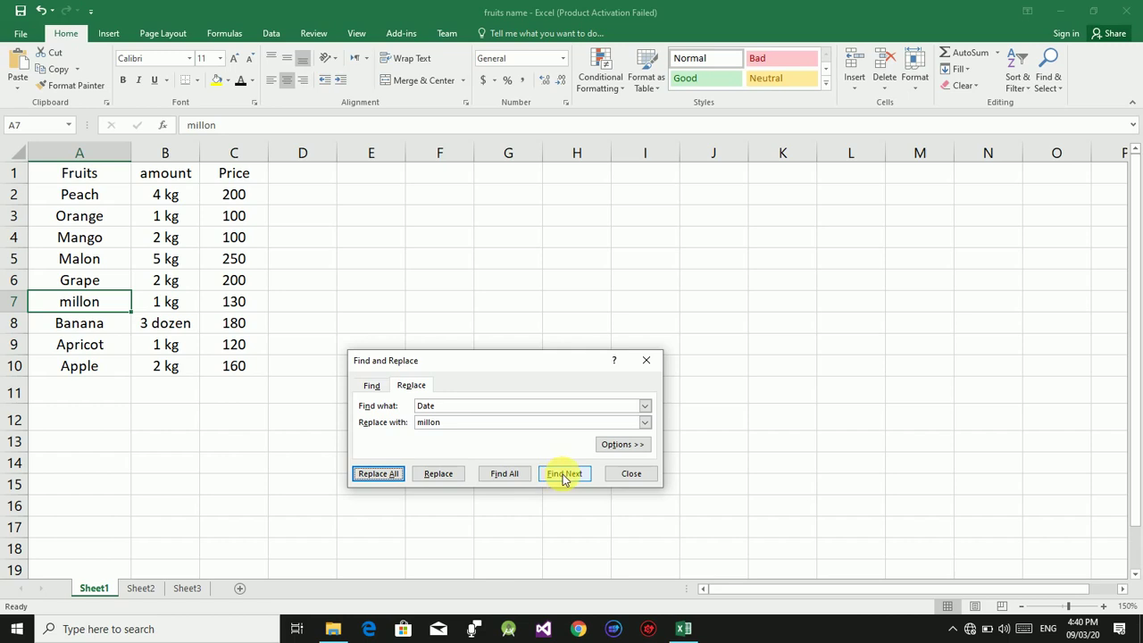
pyautogui.click(614, 474)
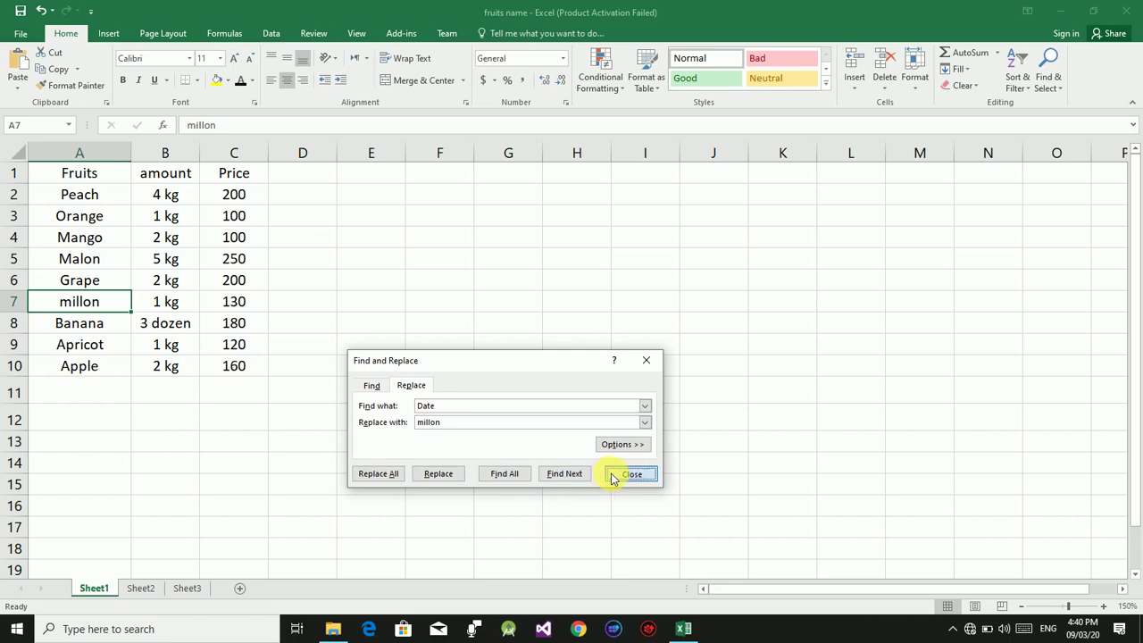
pyautogui.click(1048, 83)
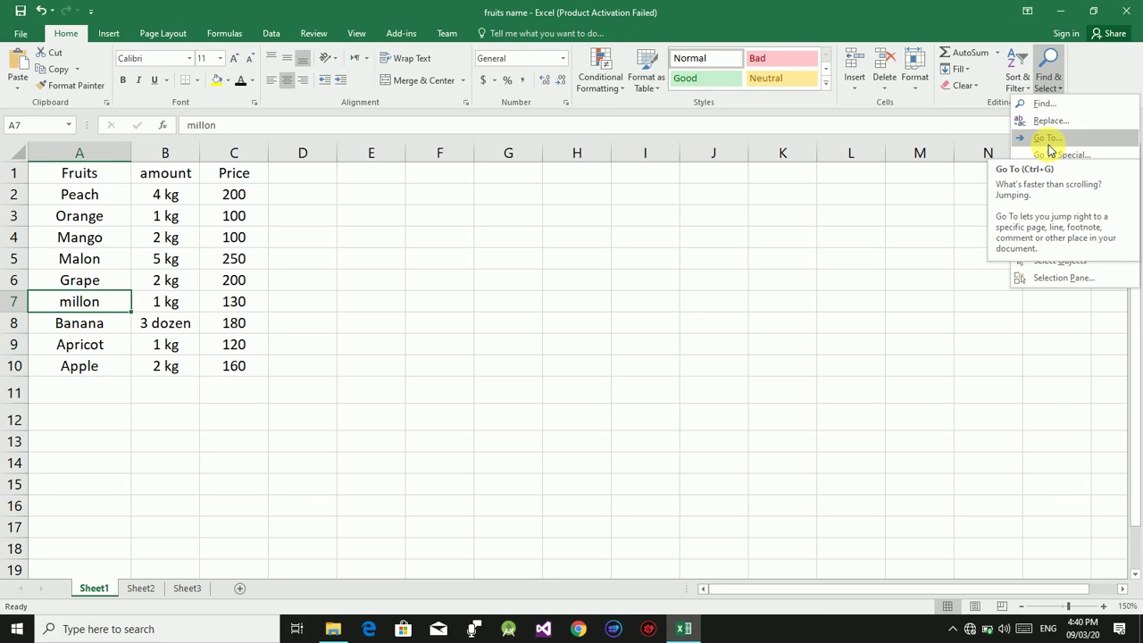
pyautogui.click(1049, 143)
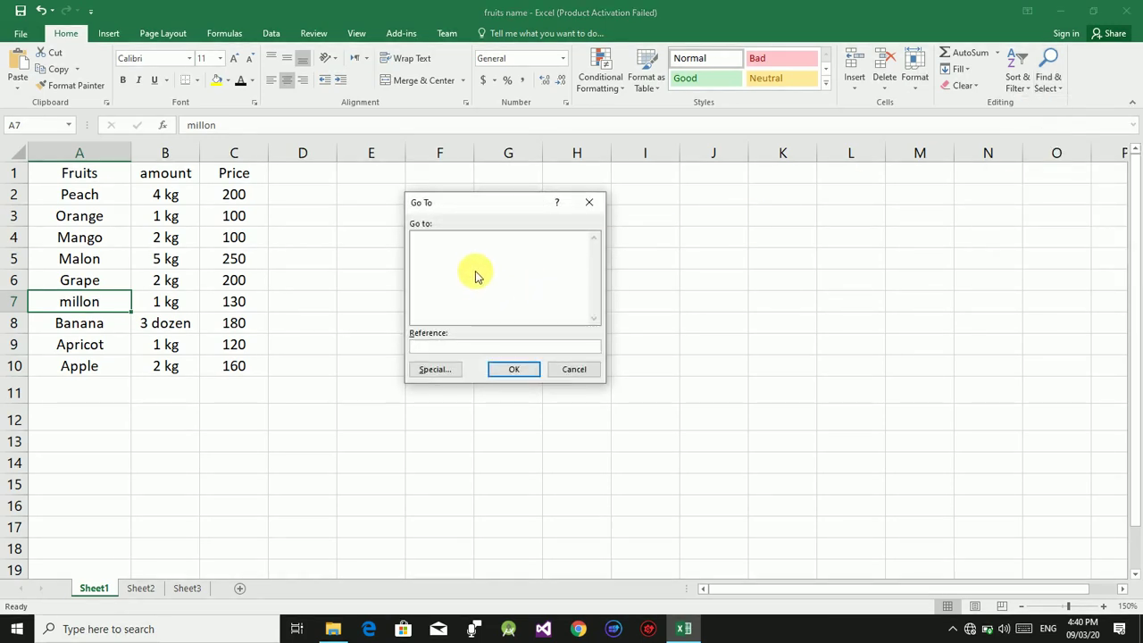
pyautogui.click(471, 254)
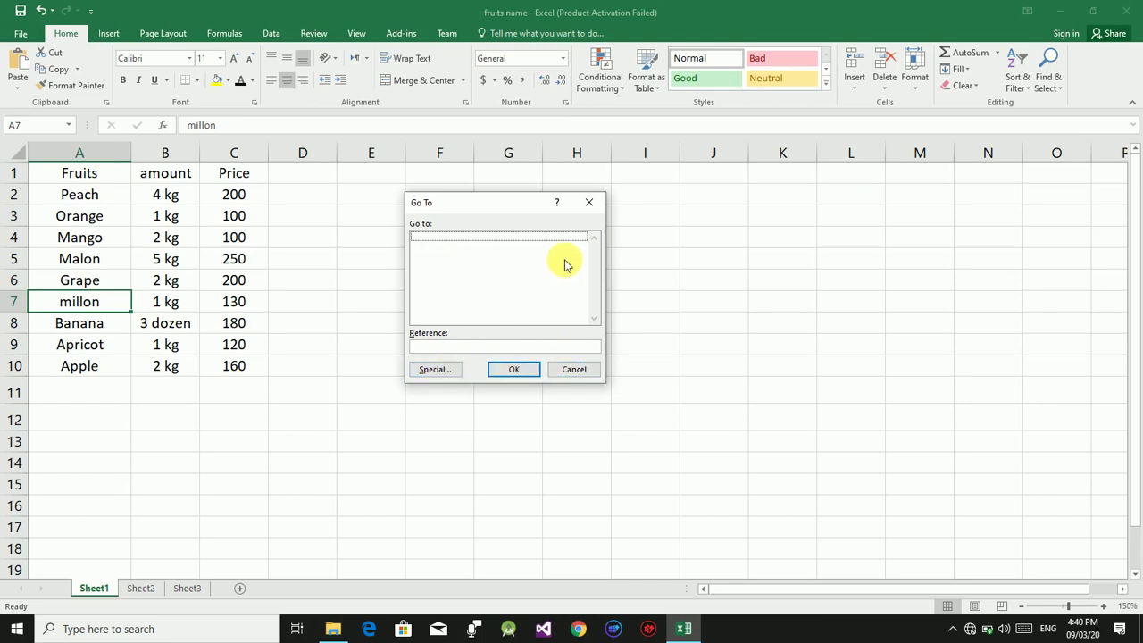
pyautogui.click(570, 370)
pyautogui.click(1048, 77)
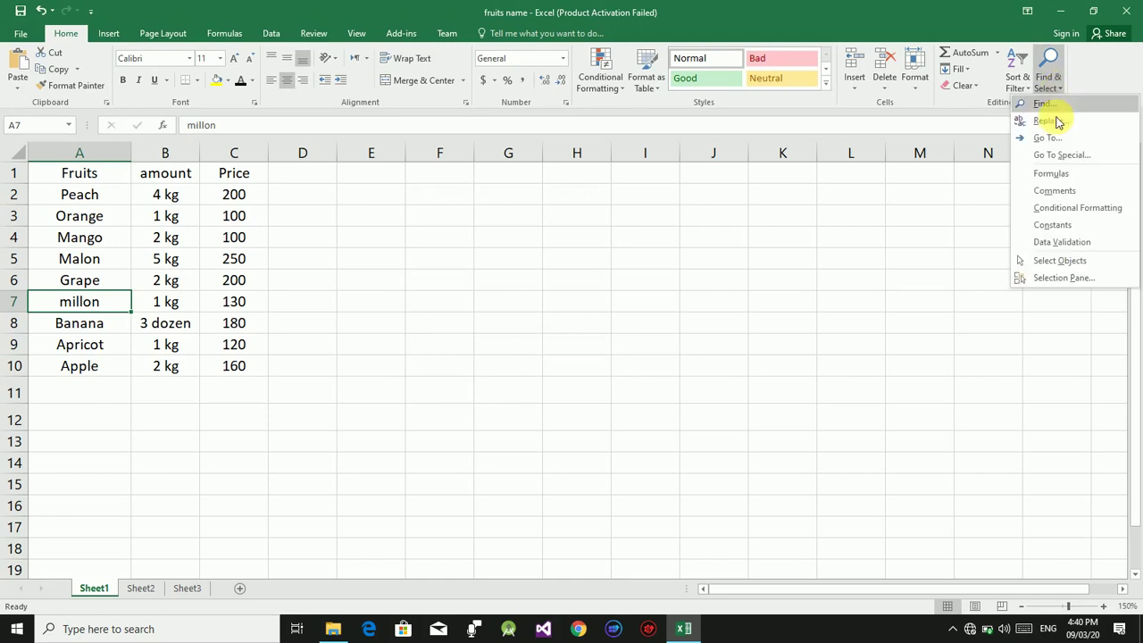